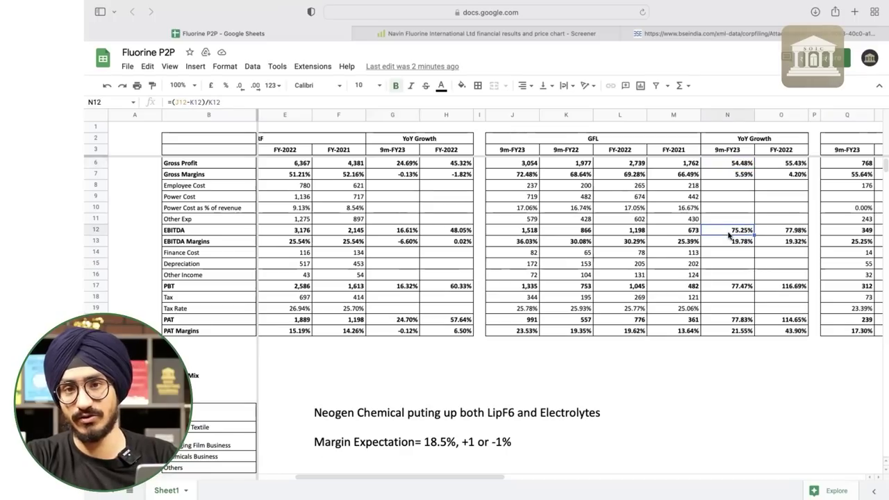
Step: Examine the 9m-FY23 YoY growth of GFL's PAT and of Navin Fluorine's revenue, EBITDA and PAT
left_click(735, 324)
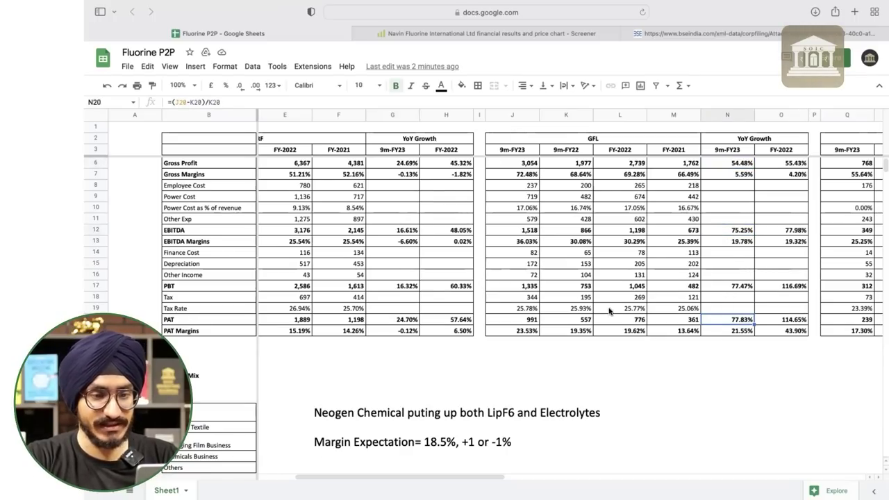
scroll(581, 298, "right", 5)
scroll(581, 299, "right", 2)
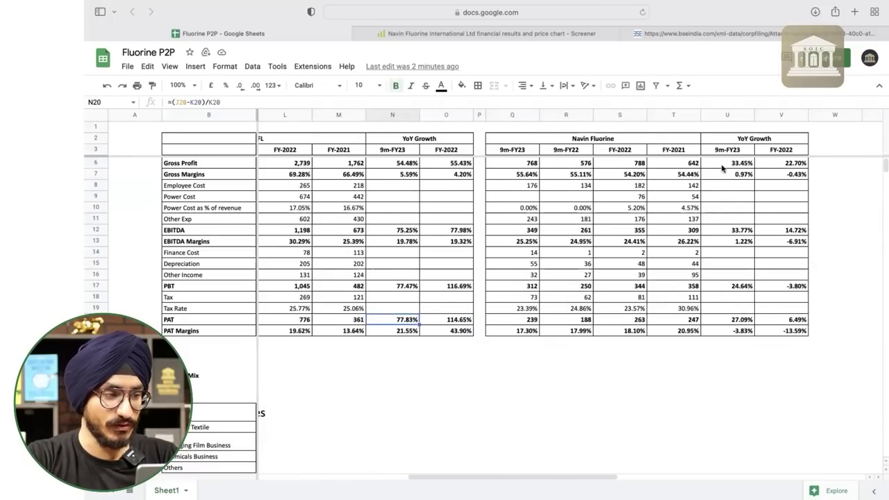
scroll(724, 186, "up", 1)
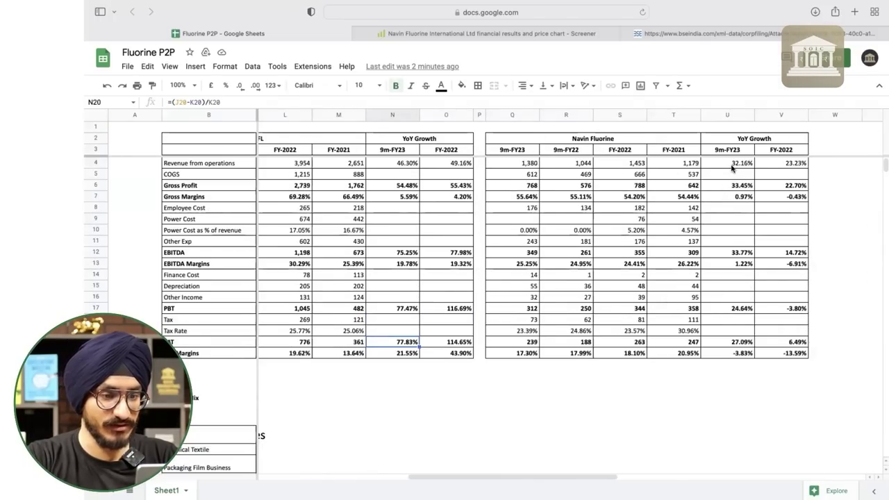
left_click(731, 167)
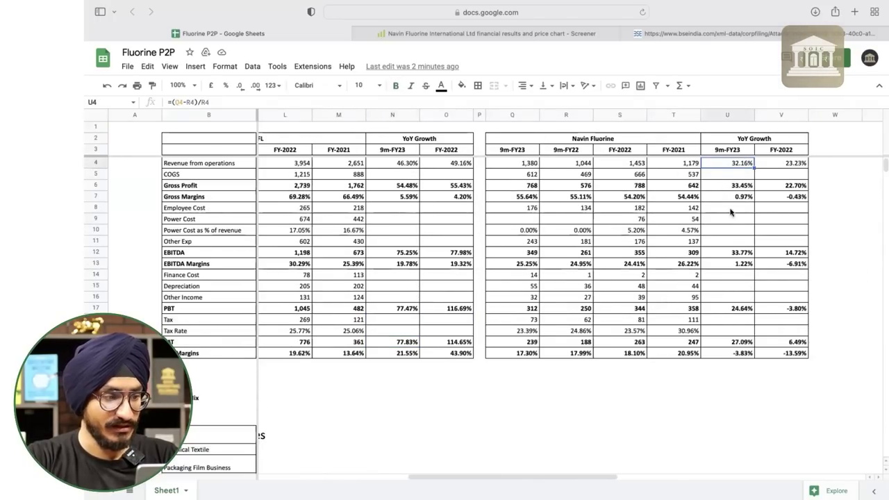
left_click(727, 252)
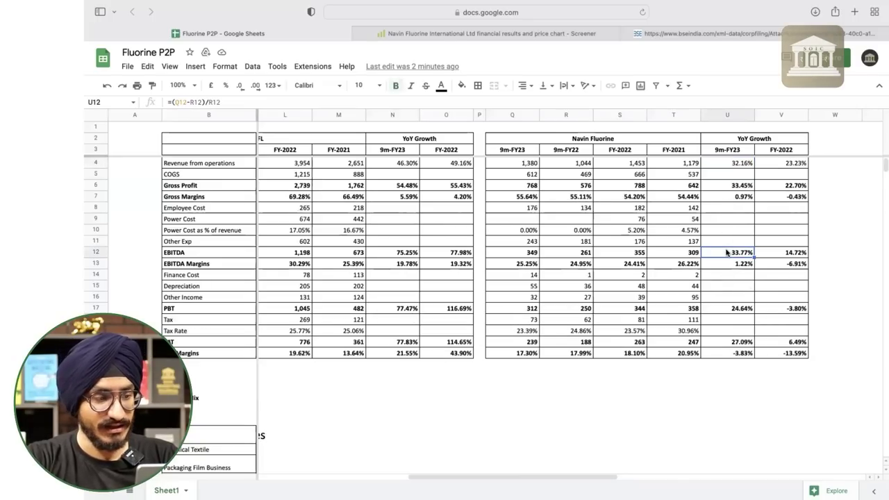
left_click(710, 339)
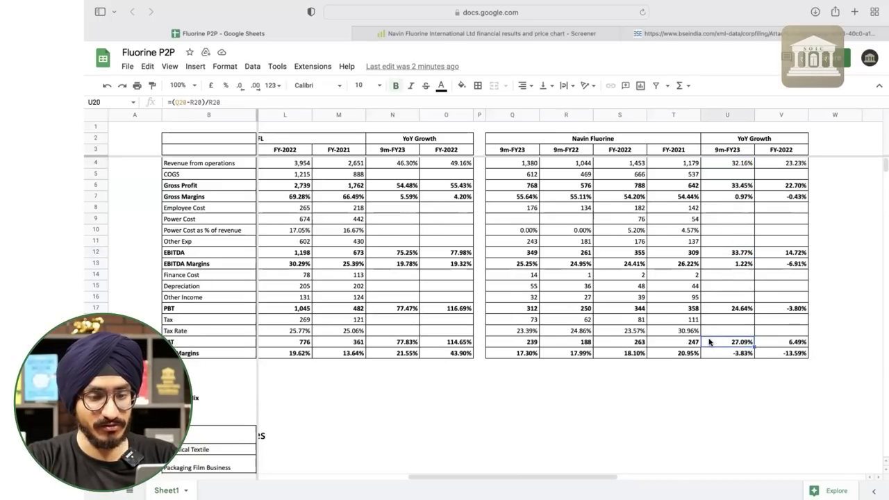
Step: Highlight the revenue share and EBIT margin of SRF's Chemicals Business in yellow in the Product Mix table
scroll(734, 317, "left", 10)
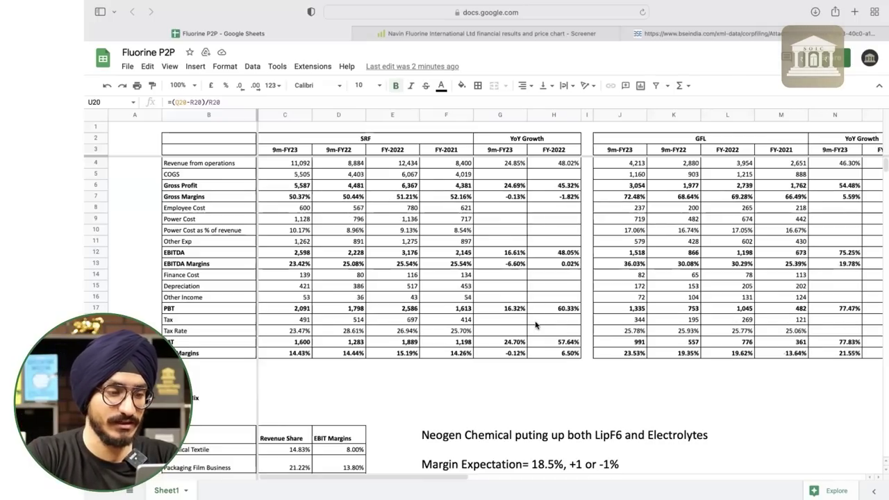
scroll(536, 325, "down", 5)
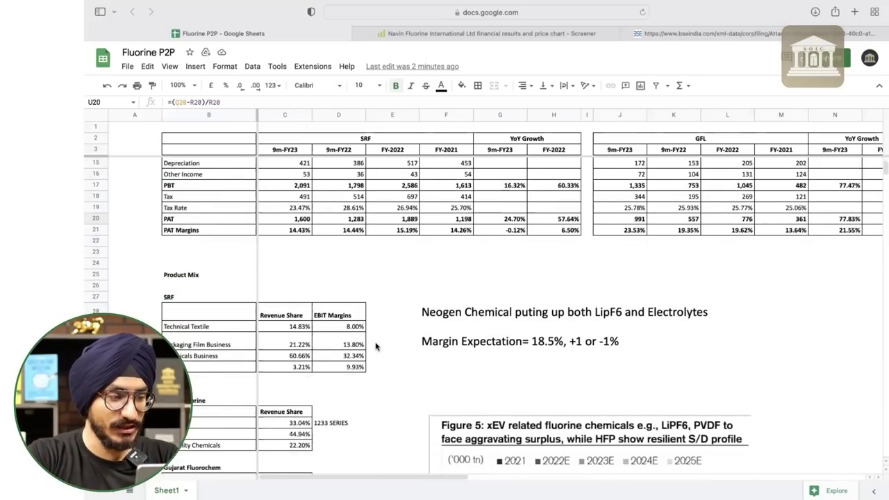
scroll(376, 346, "down", 2)
left_click(276, 279)
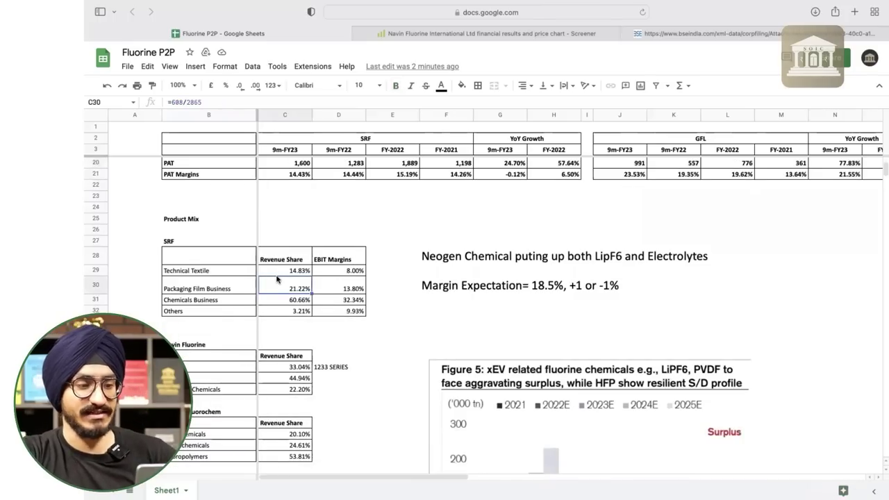
key("Right")
key("Down")
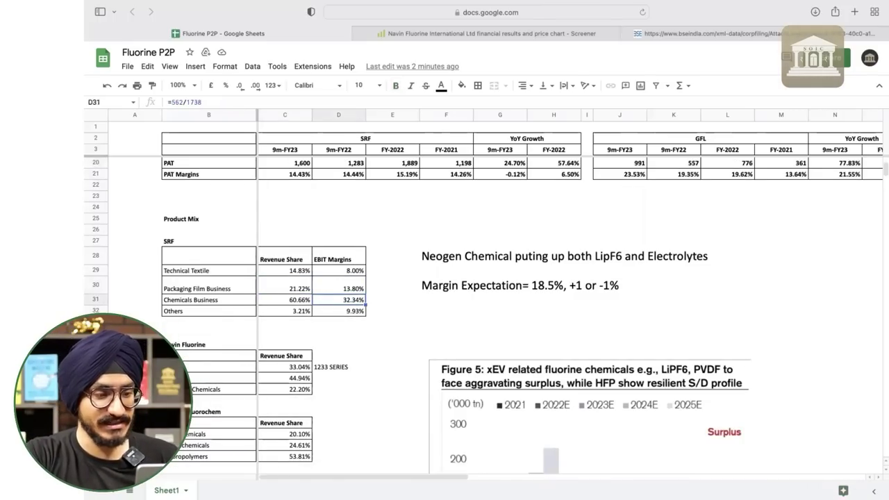
key("Left")
key("shift+Right")
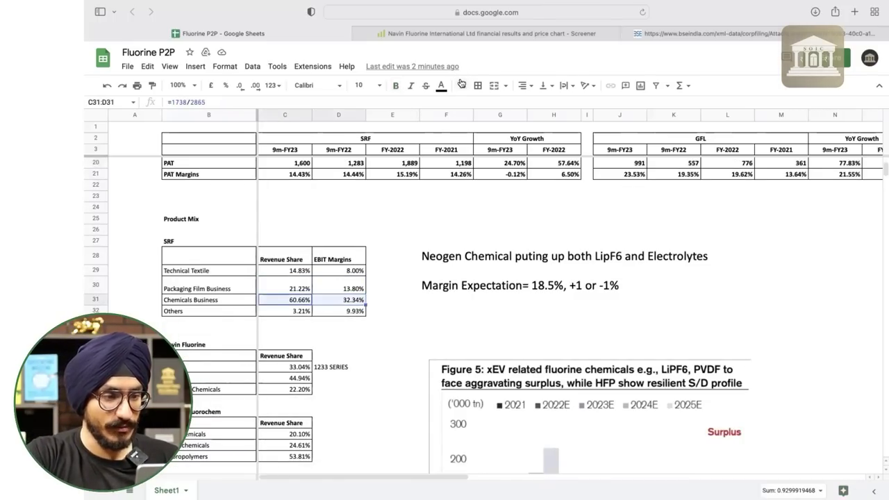
left_click(461, 84)
left_click(501, 138)
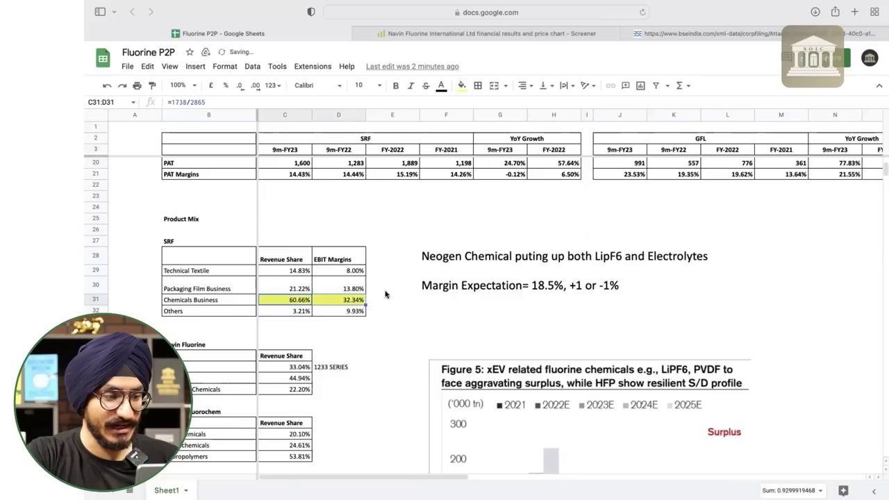
Step: Set the sheet's zoom level to 125% around the Product Mix tables
left_click(309, 300)
scroll(309, 300, "down", 1)
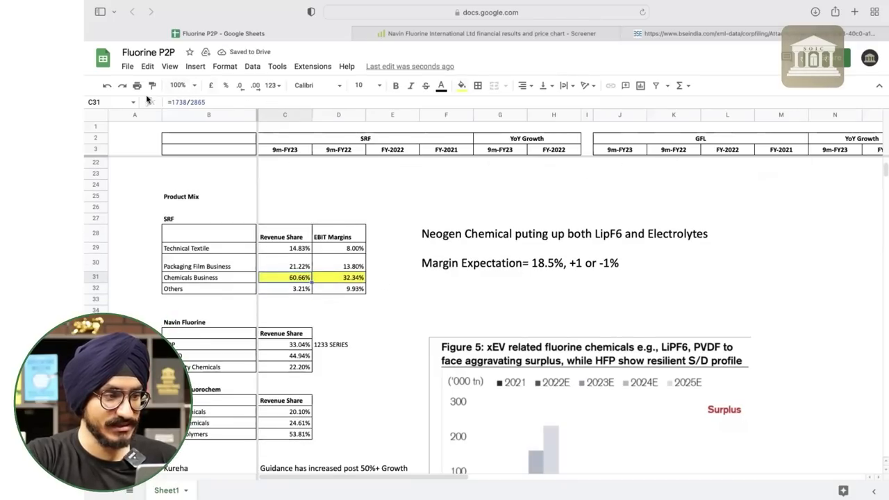
left_click(184, 84)
left_click(182, 172)
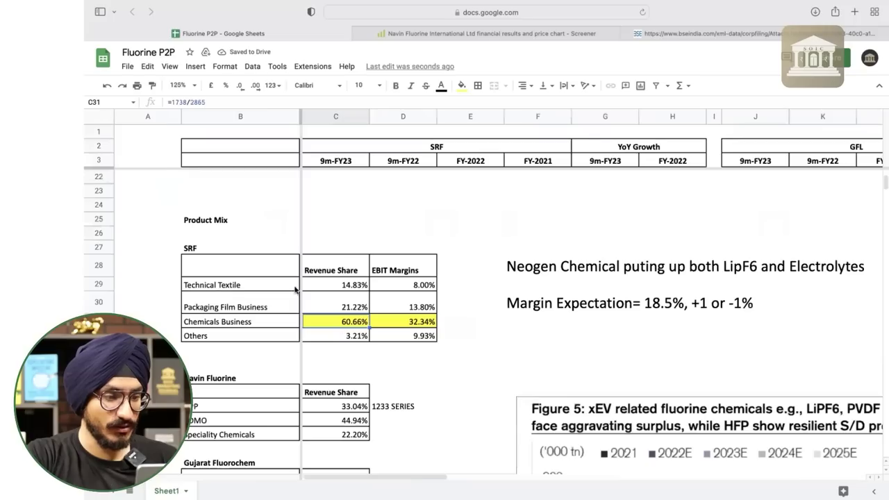
Step: Examine Navin Fluorine's revenue shares for HPP and CDMO, including the 1233 SERIES note beside HPP
scroll(458, 354, "down", 1)
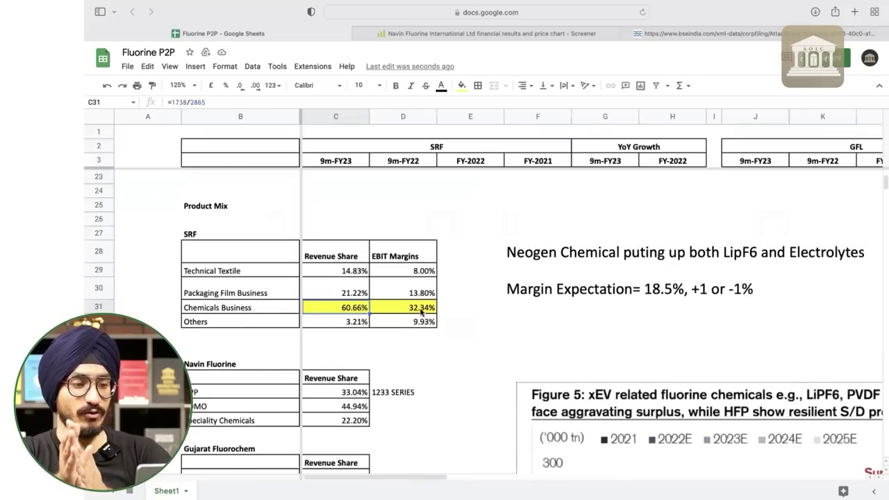
scroll(421, 313, "down", 3)
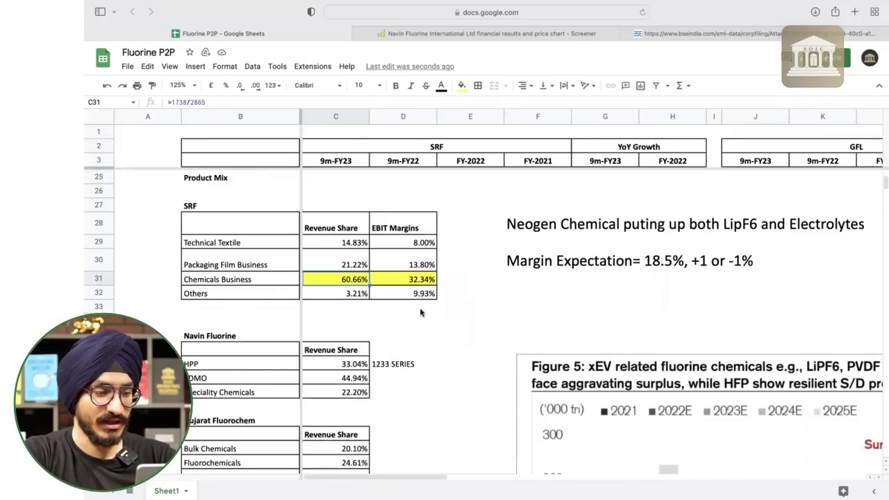
scroll(369, 351, "down", 2)
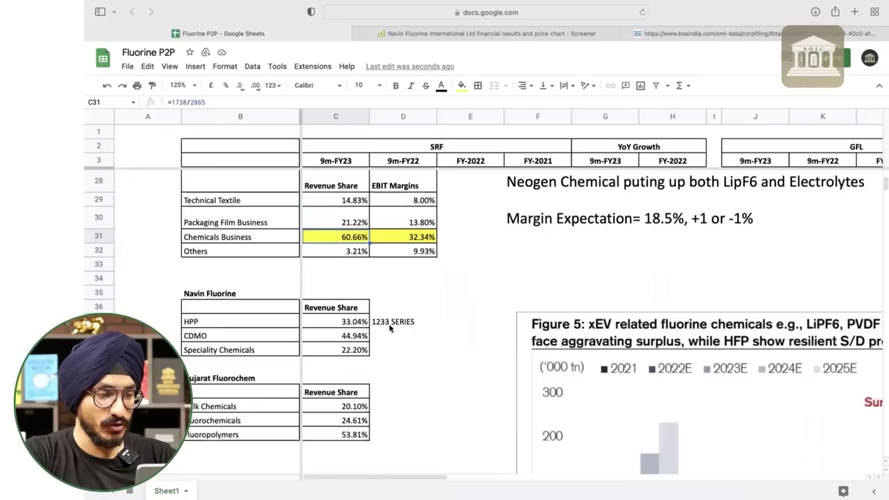
scroll(390, 327, "up", 1)
left_click(346, 349)
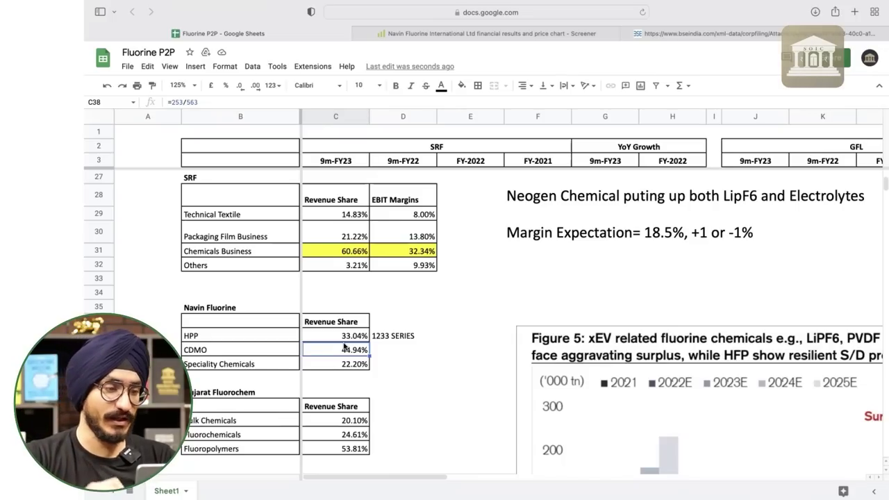
left_click(415, 337)
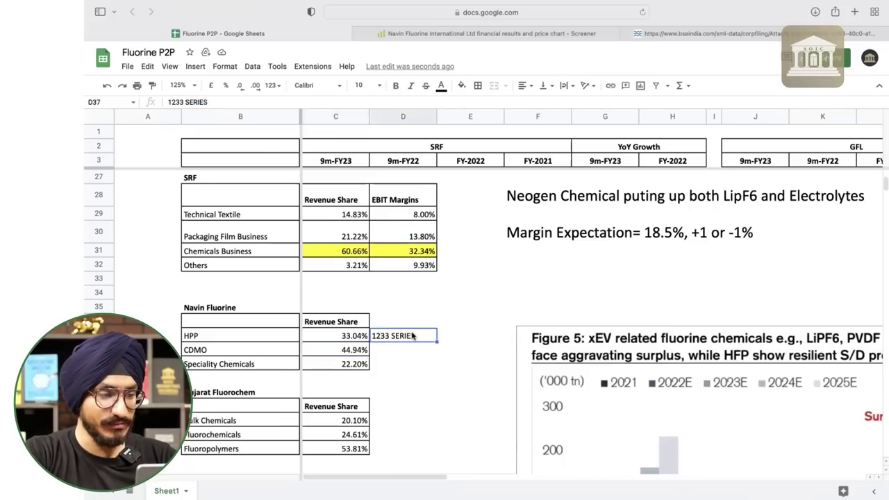
left_click(336, 335)
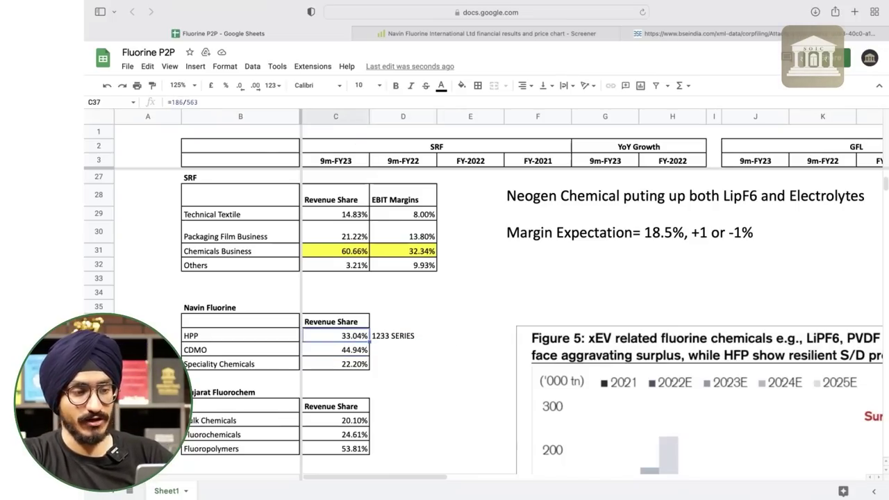
left_click(402, 335)
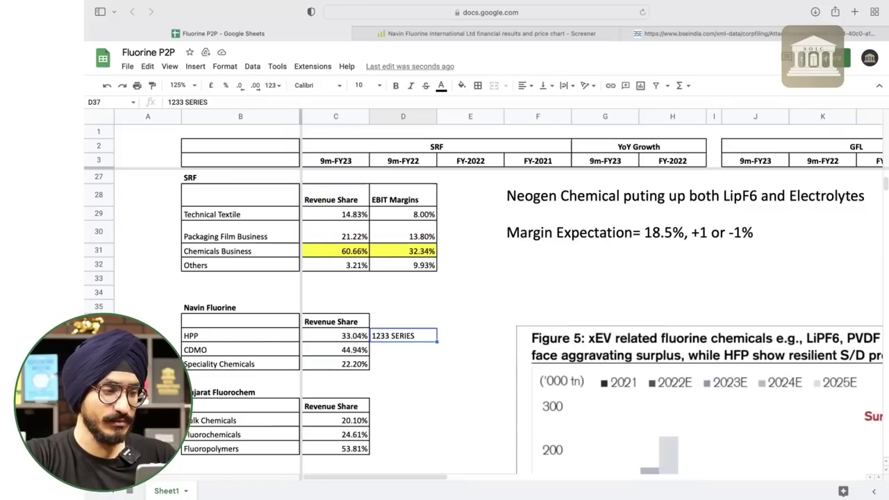
left_click(335, 336)
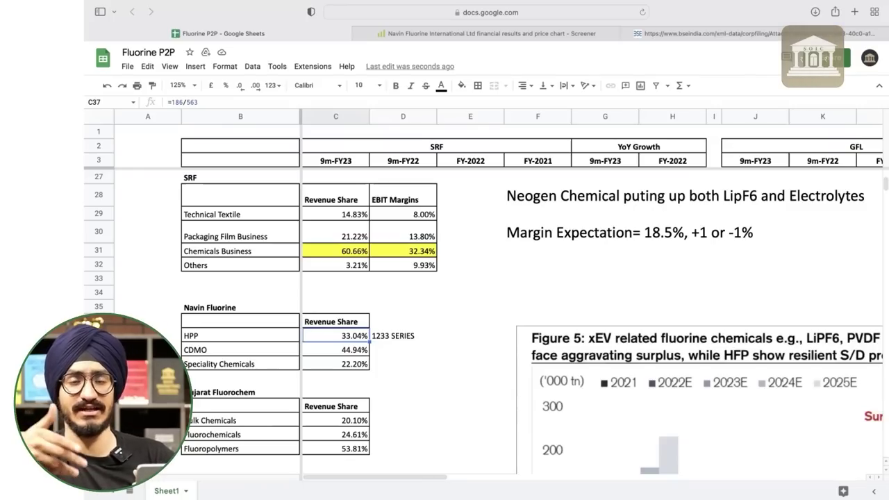
left_click(335, 349)
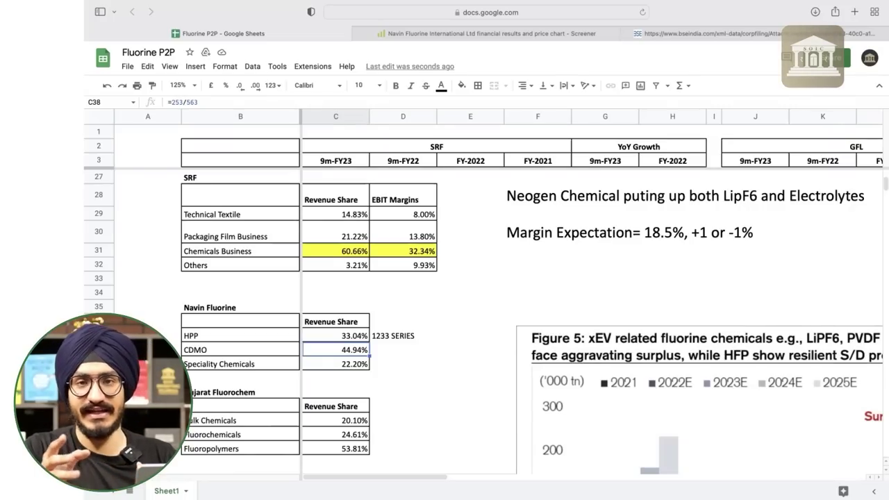
Step: Examine Gujarat Fluorochem's revenue shares for Bulk Chemicals, Fluorochemicals and Fluoropolymers
scroll(373, 359, "down", 2)
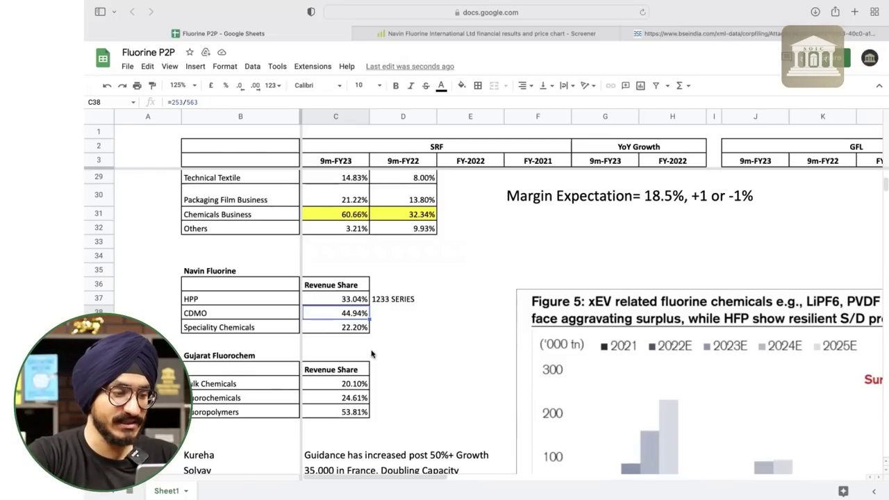
scroll(372, 354, "down", 3)
left_click(336, 311)
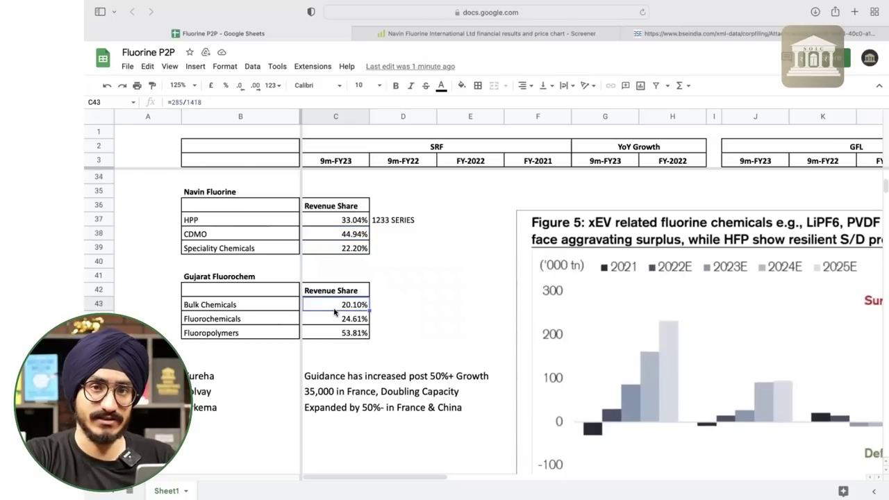
left_click(335, 316)
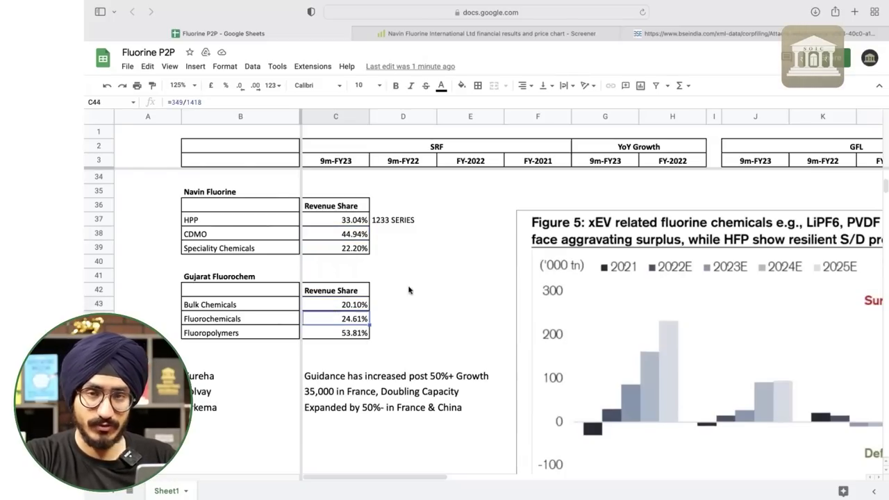
key("Down")
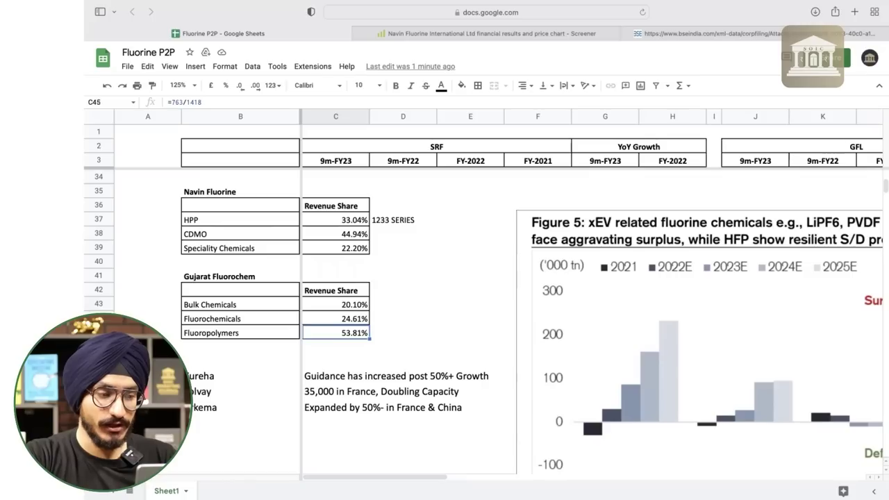
Step: Highlight GFL's EBITDA margins for all four periods, 9m-FY23 through FY-2021, with a golden yellow fill
scroll(444, 312, "up", 1)
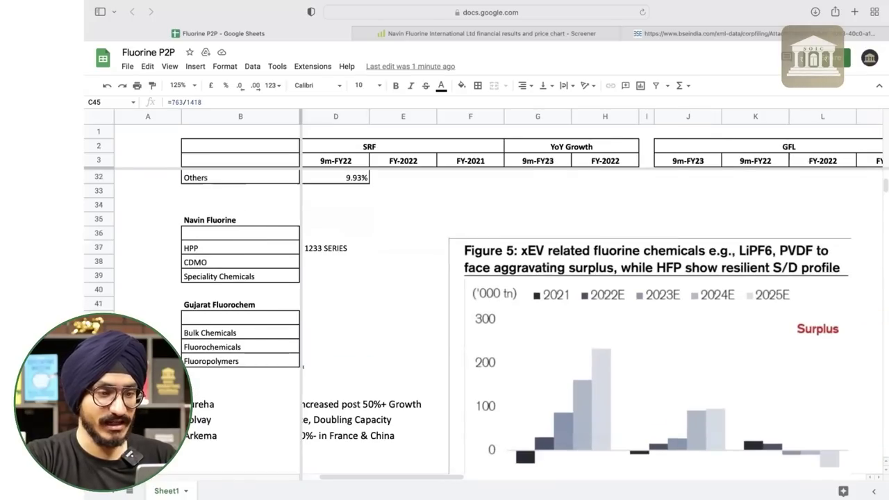
scroll(445, 312, "up", 5)
scroll(486, 313, "up", 5)
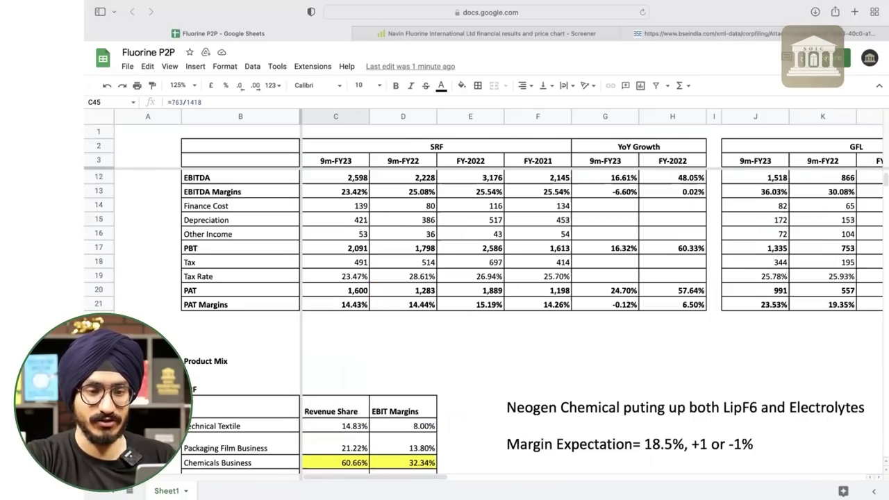
scroll(486, 313, "right", 2)
scroll(590, 278, "right", 2)
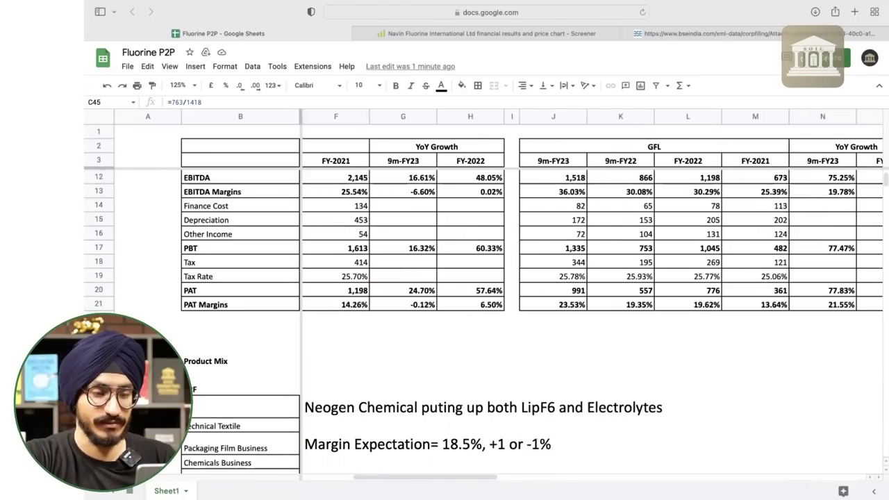
scroll(590, 278, "right", 2)
scroll(631, 216, "up", 3)
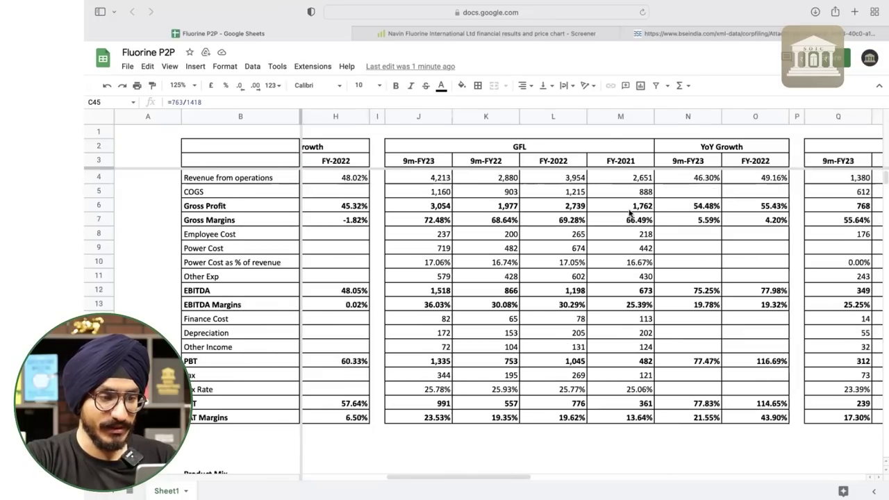
left_click(707, 306)
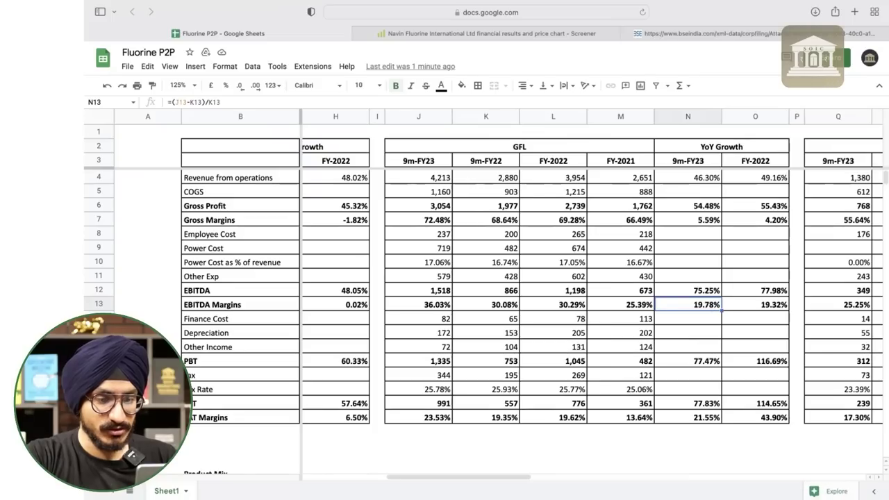
key("Left")
key("shift+Left")
key("shift+Right")
key("shift+Right")
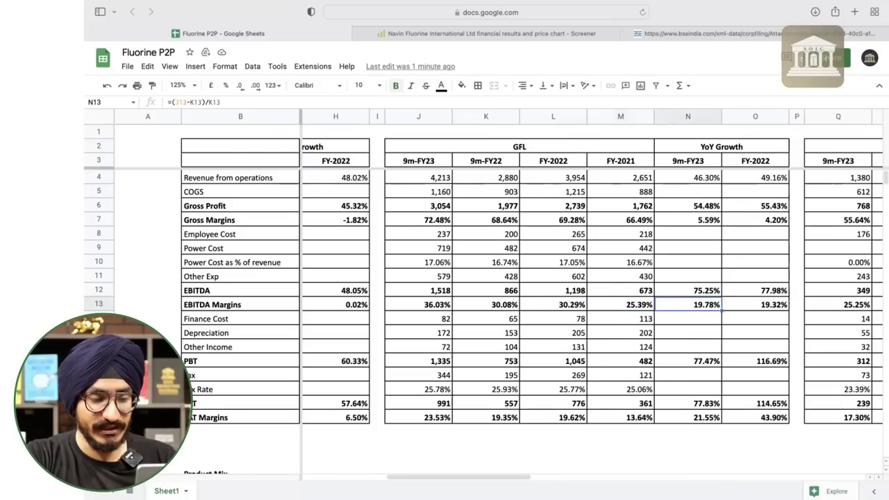
key("shift+Left")
key("shift+Left")
key("shift+Left")
key("shift+Left")
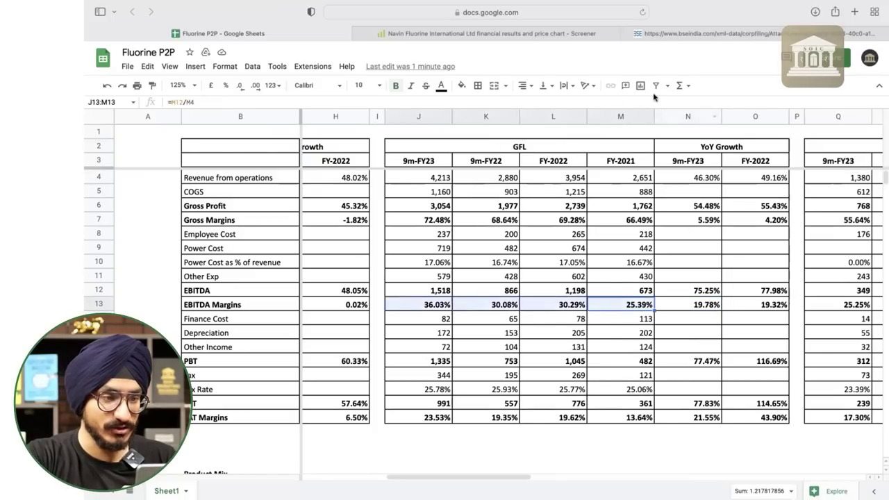
left_click(462, 89)
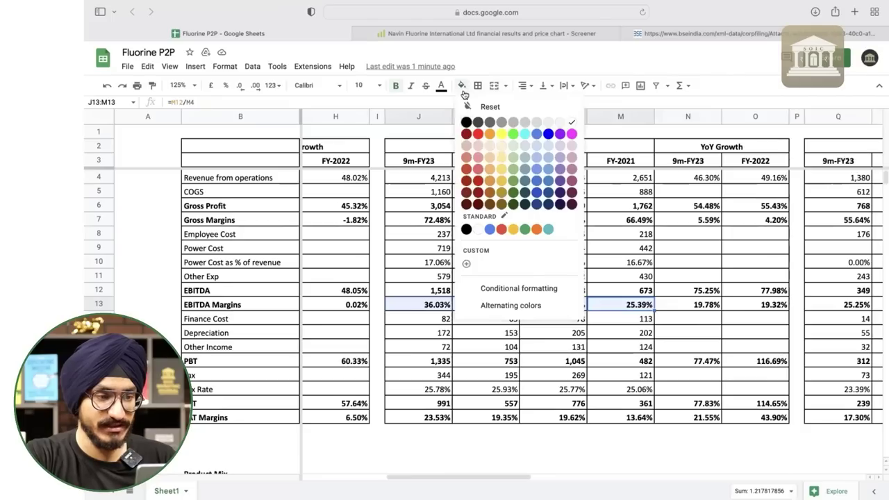
left_click(502, 172)
left_click(469, 304)
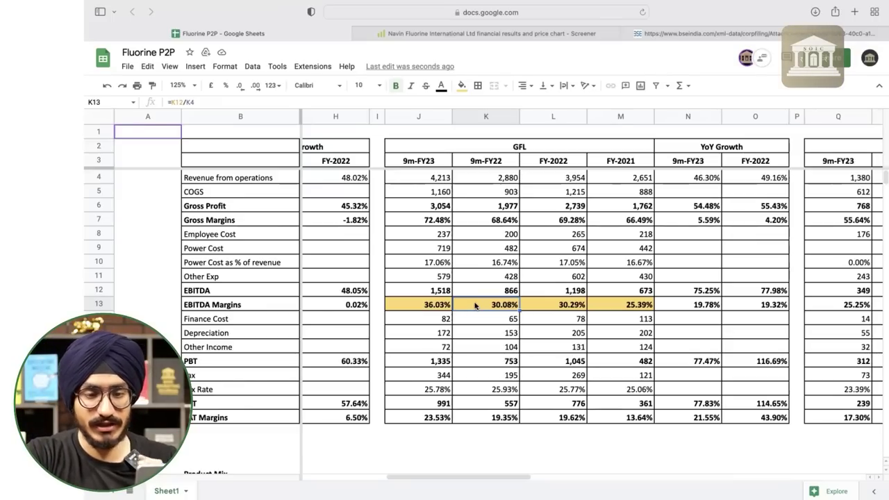
Step: Select the range F28:L31 holding the Neogen Chemical notes on LipF6, electrolytes and margin expectation
scroll(475, 305, "down", 5)
scroll(475, 306, "left", 2)
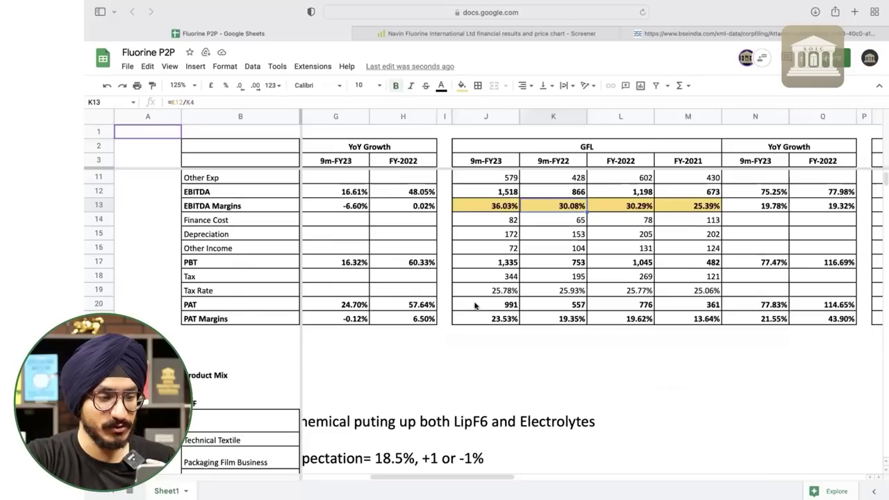
scroll(444, 287, "down", 1)
left_click(431, 289)
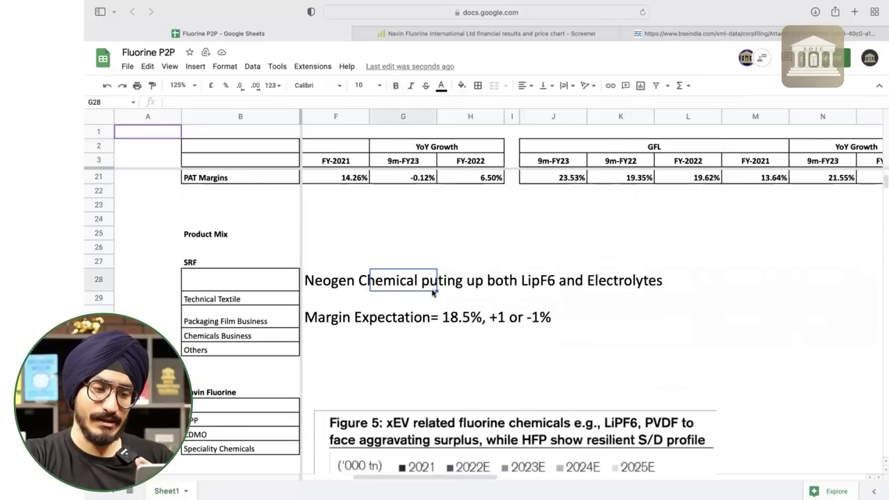
key("Left")
key("shift+Right")
key("shift+Right")
key("shift+Right")
key("shift+Right")
key("shift+Right")
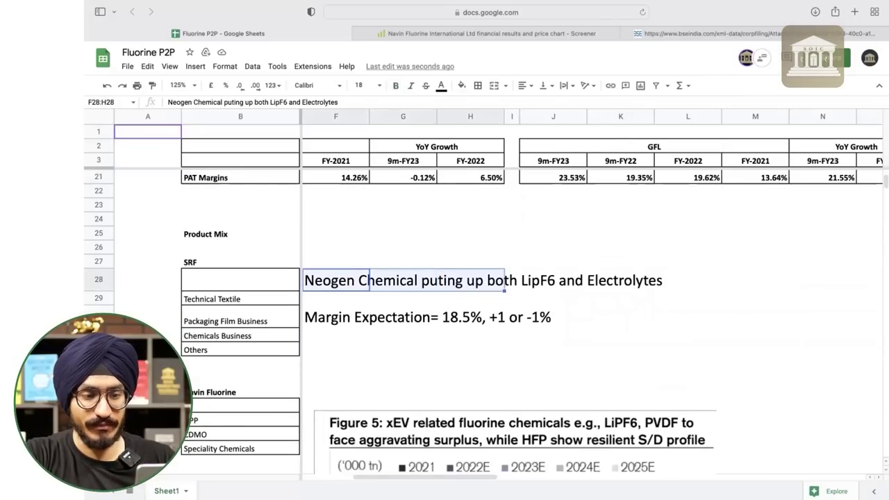
key("shift+Down")
key("shift+Right")
key("shift+Down")
key("shift+Down")
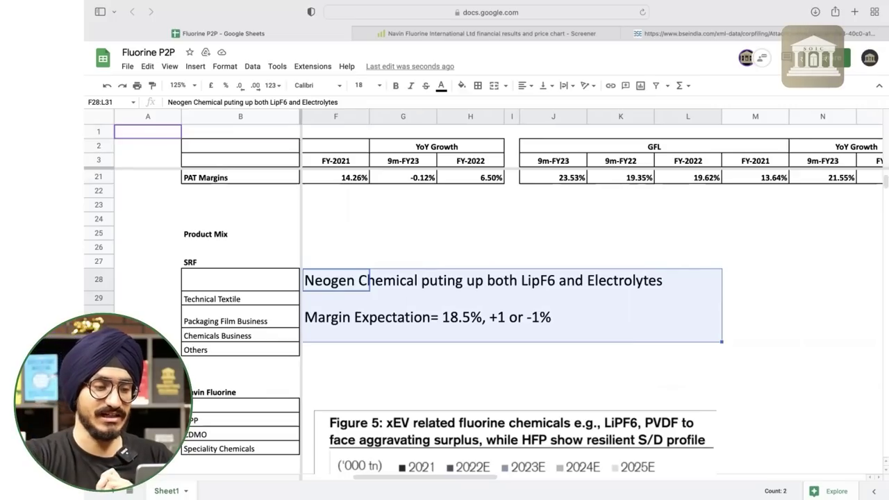
Step: Review the Kureha, Solvay and Arkema rows below the Gujarat Fluorochem table, ending on the Kureha cell
scroll(479, 338, "down", 5)
scroll(479, 338, "left", 3)
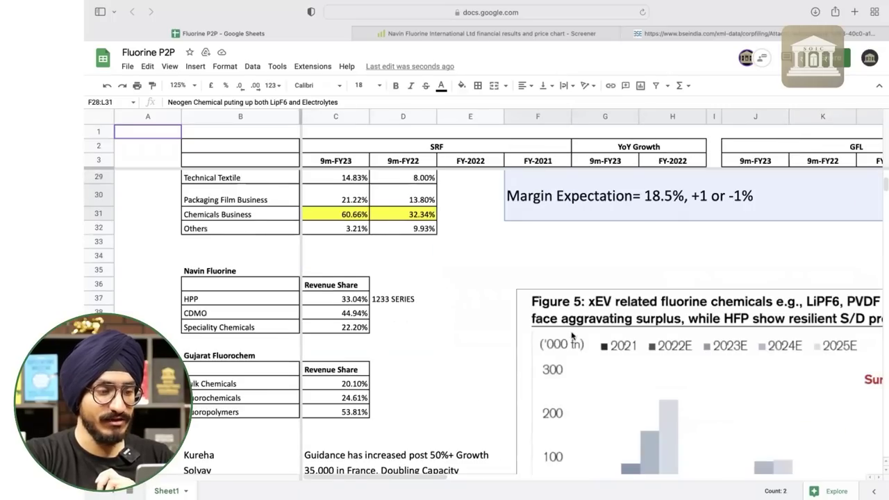
scroll(423, 345, "down", 1)
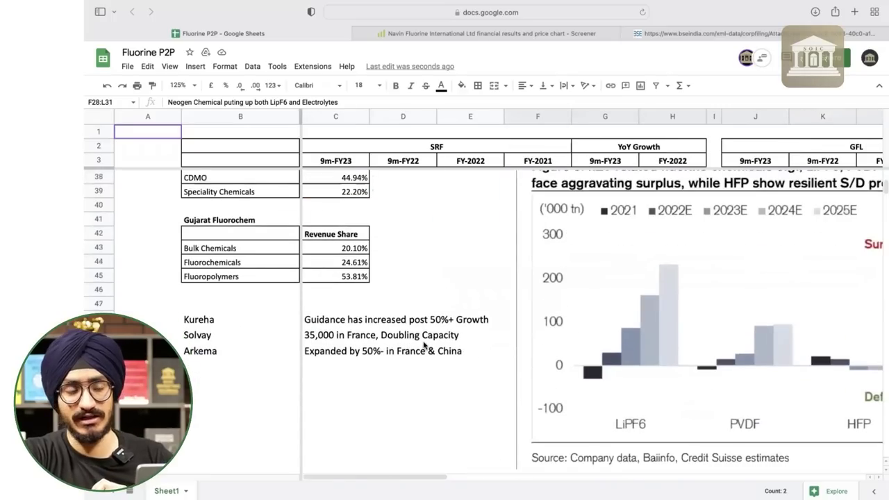
left_click(205, 324)
key("Down")
key("Down")
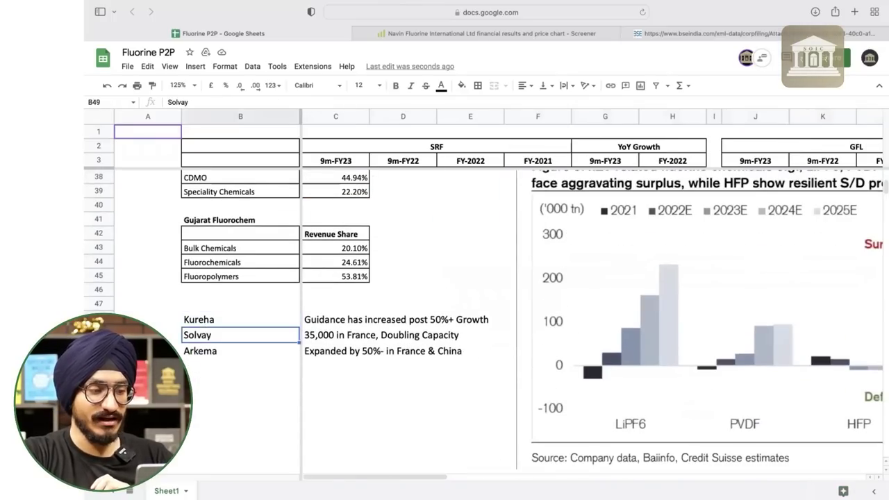
left_click(254, 324)
Step: Examine the PVDF Business Revenue chart's LiB binder and other applications bars from 2016 to the 2022 forecast
scroll(254, 325, "down", 10)
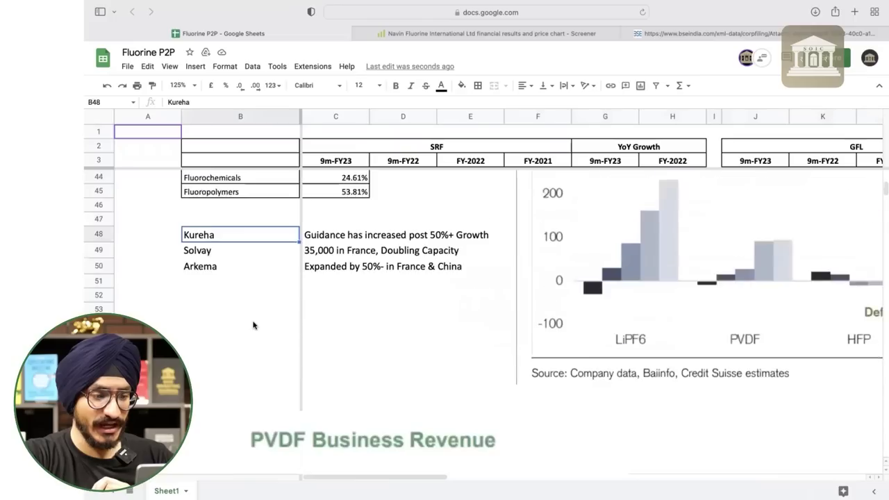
scroll(253, 325, "down", 1)
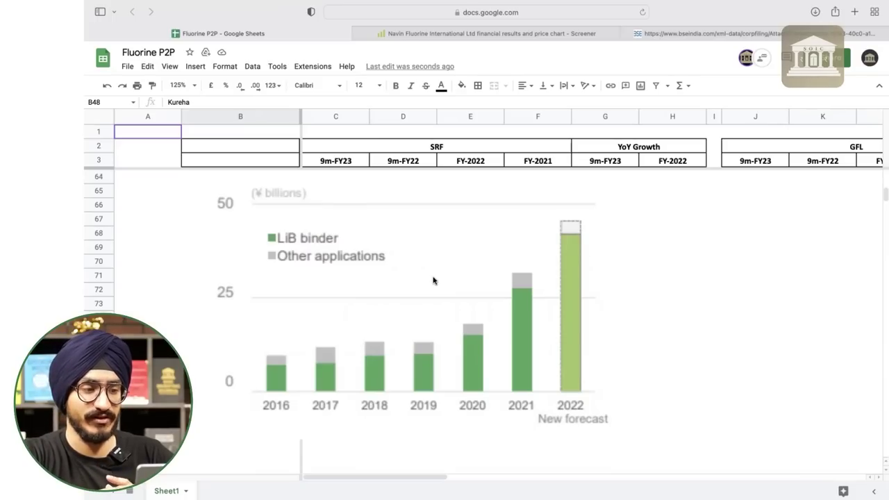
scroll(510, 300, "down", 1)
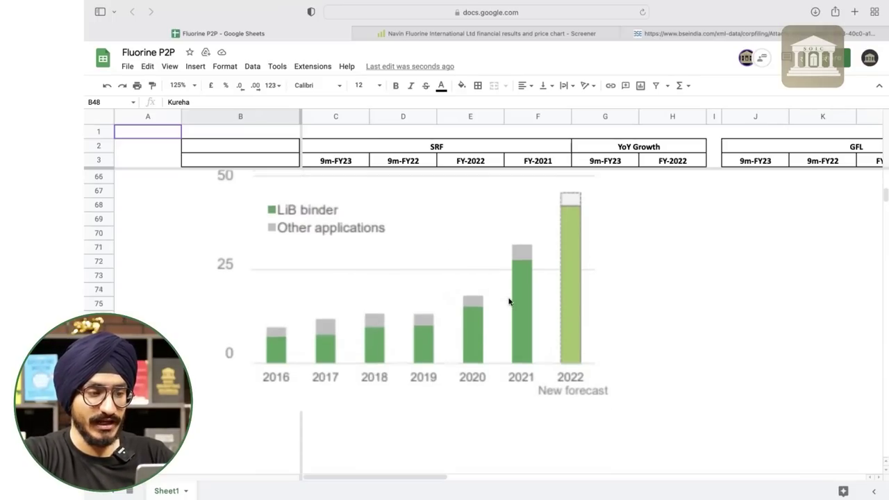
scroll(497, 321, "up", 1)
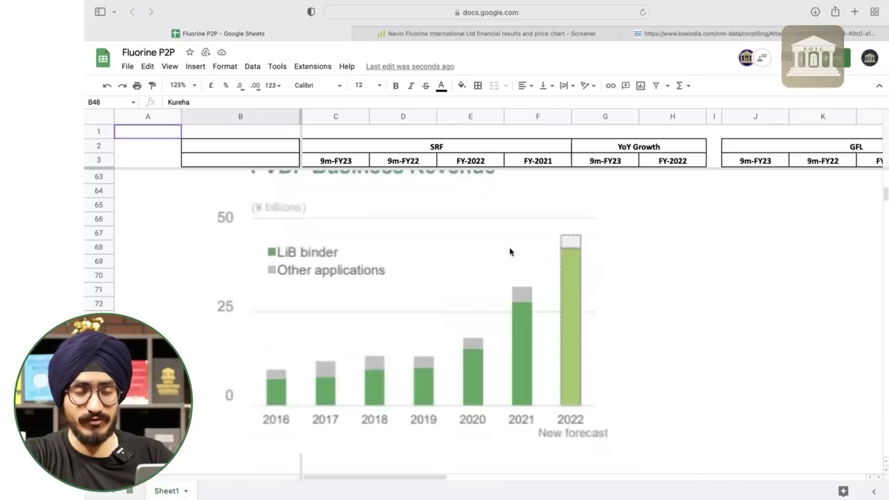
scroll(573, 253, "down", 1)
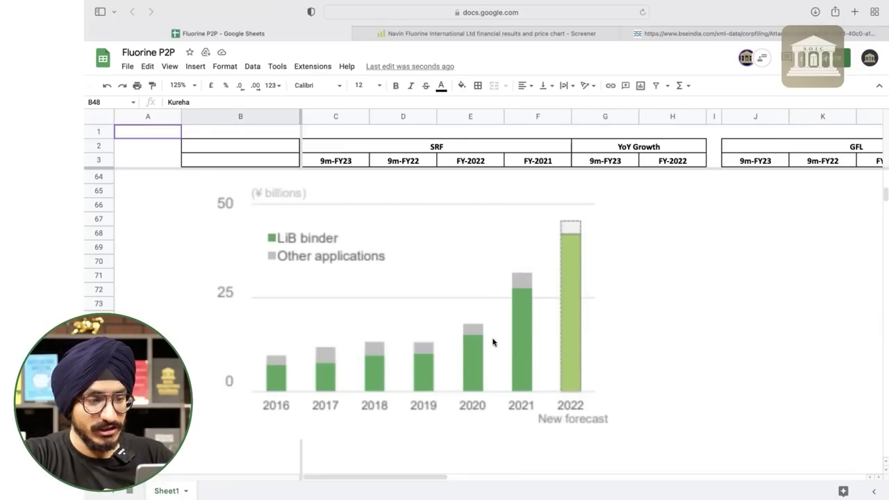
scroll(382, 250, "up", 1)
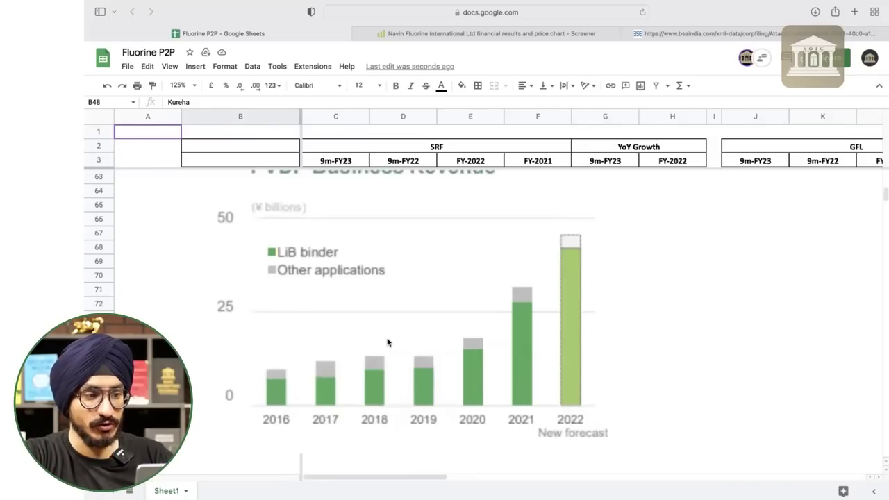
Step: Read the capacity expansion notes beside Solvay and Arkema above the PVDF Business Revenue chart
scroll(333, 306, "up", 5)
scroll(359, 293, "up", 5)
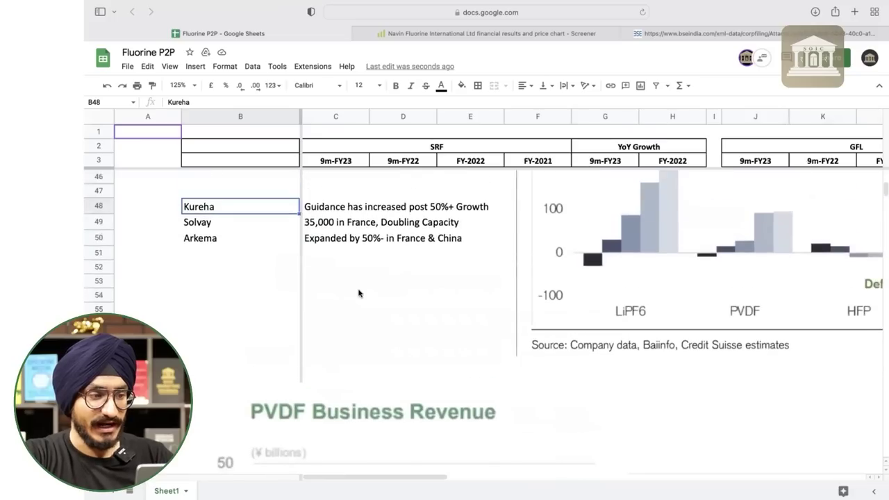
scroll(359, 293, "up", 3)
left_click(285, 264)
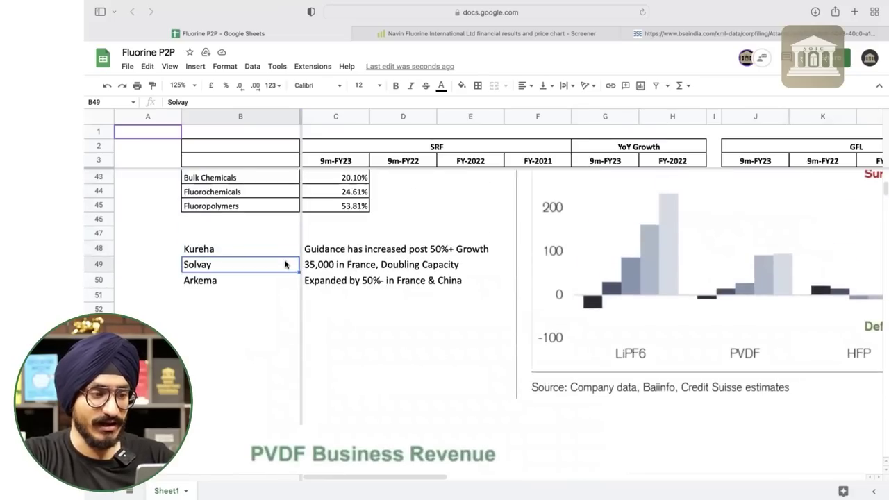
key("Right")
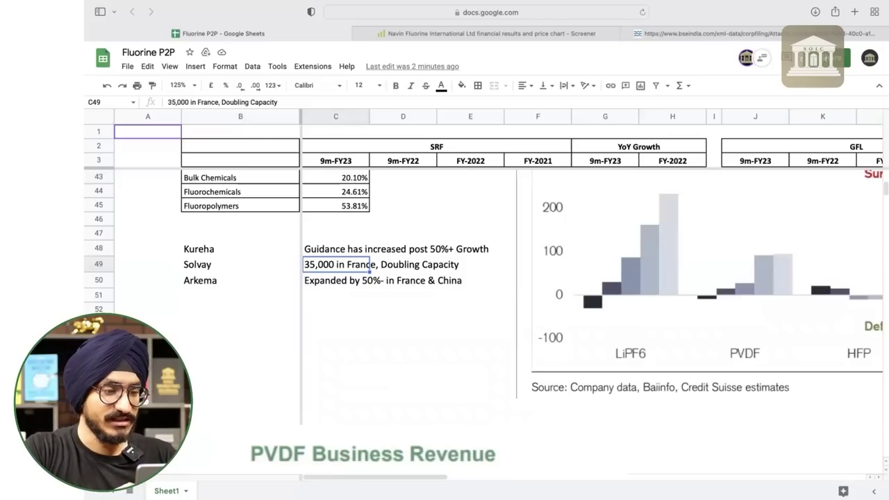
left_click(335, 280)
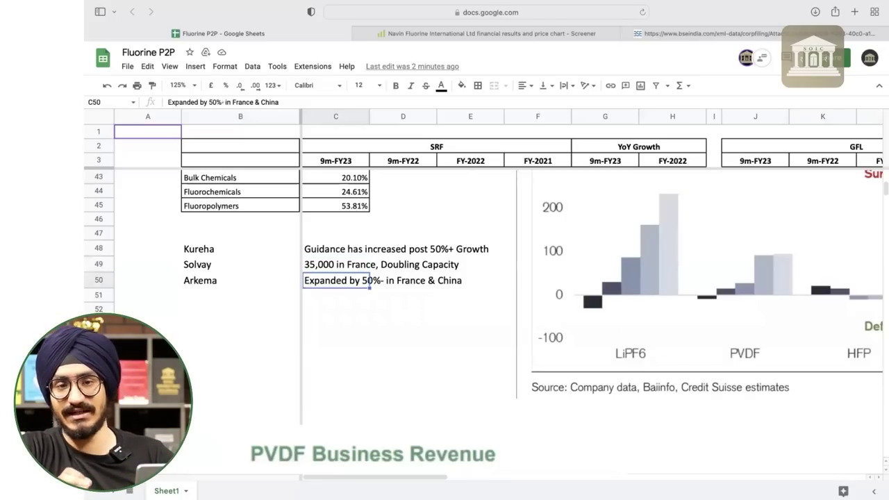